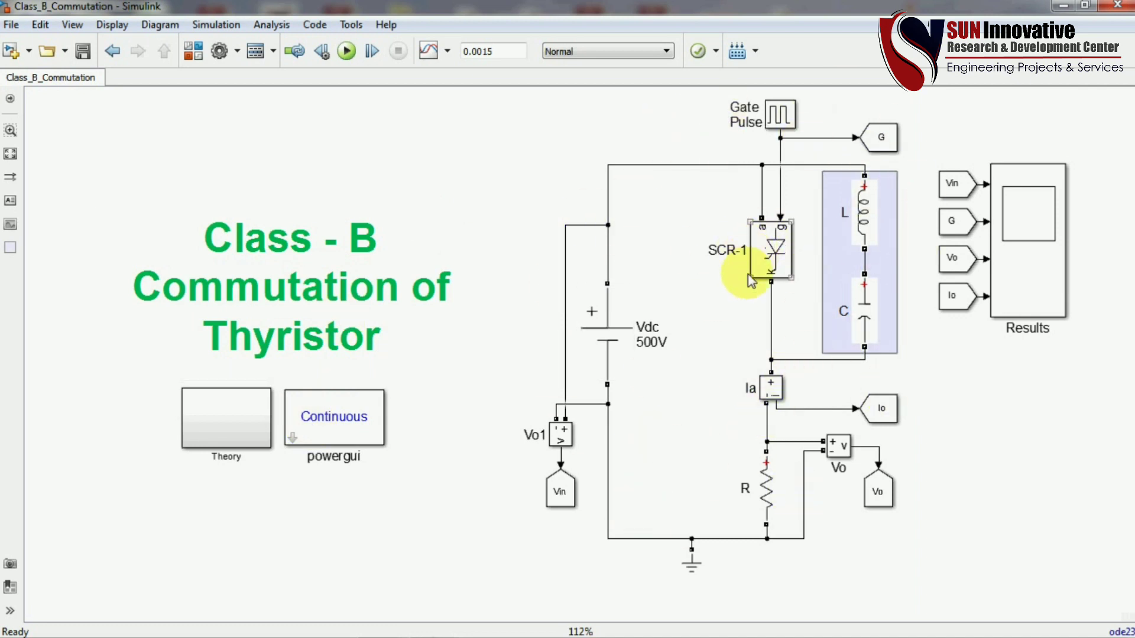
Review the circuit diagram and waveforms inside the Theory subsystem and return to the main model
double_click(234, 424)
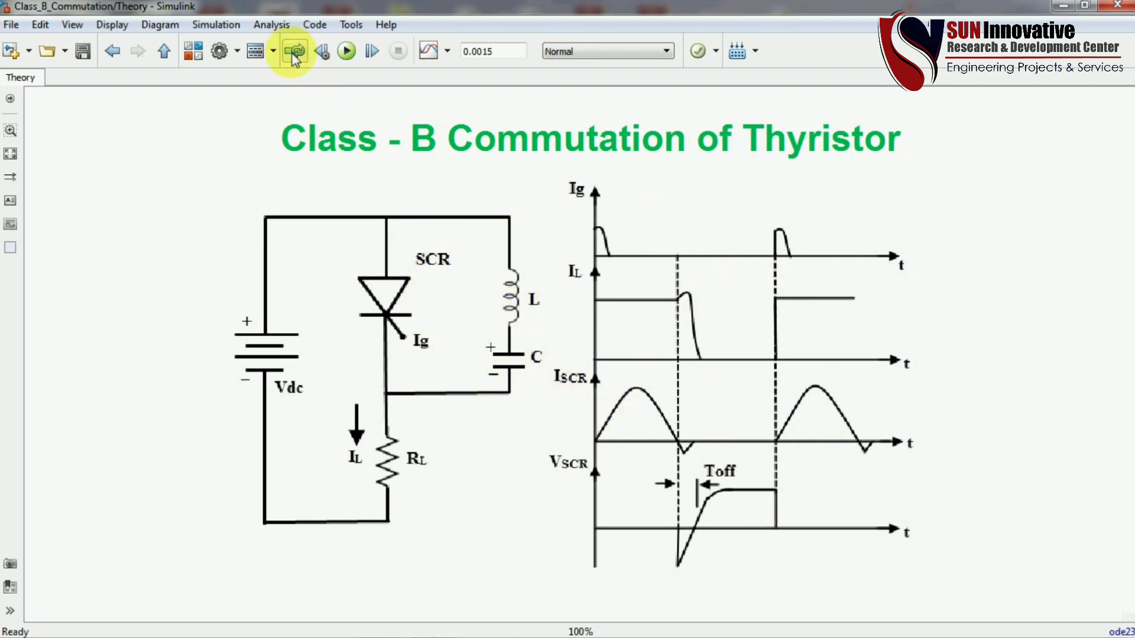
click(165, 53)
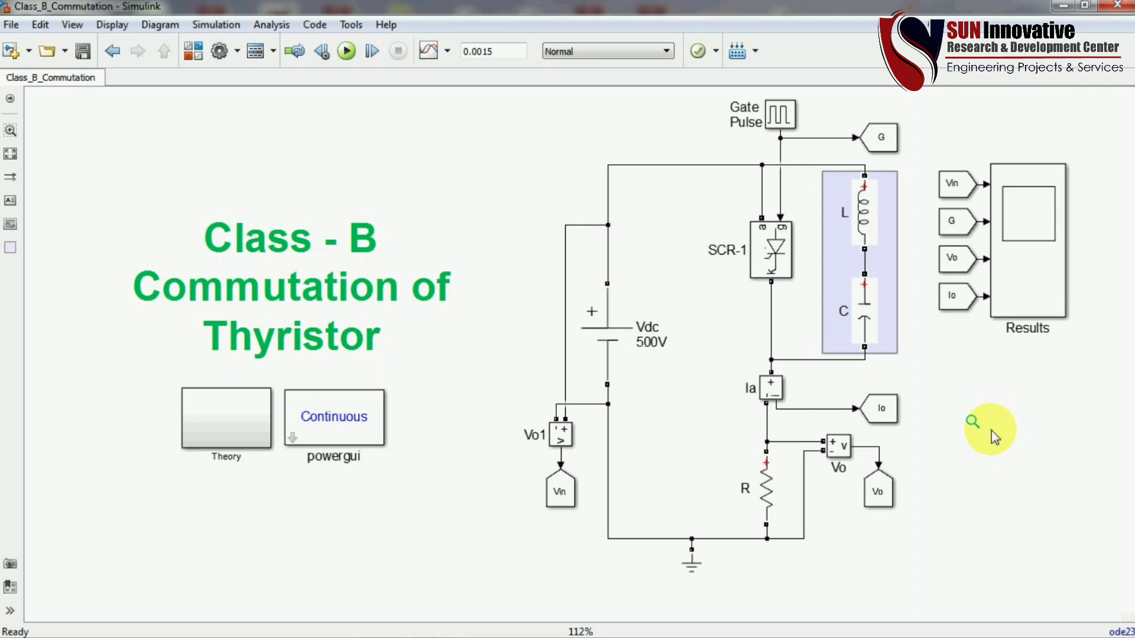
Examine the power circuit: the Vdc source, the L-C commutation branch, the load resistor R and thyristor SCR-1
click(872, 284)
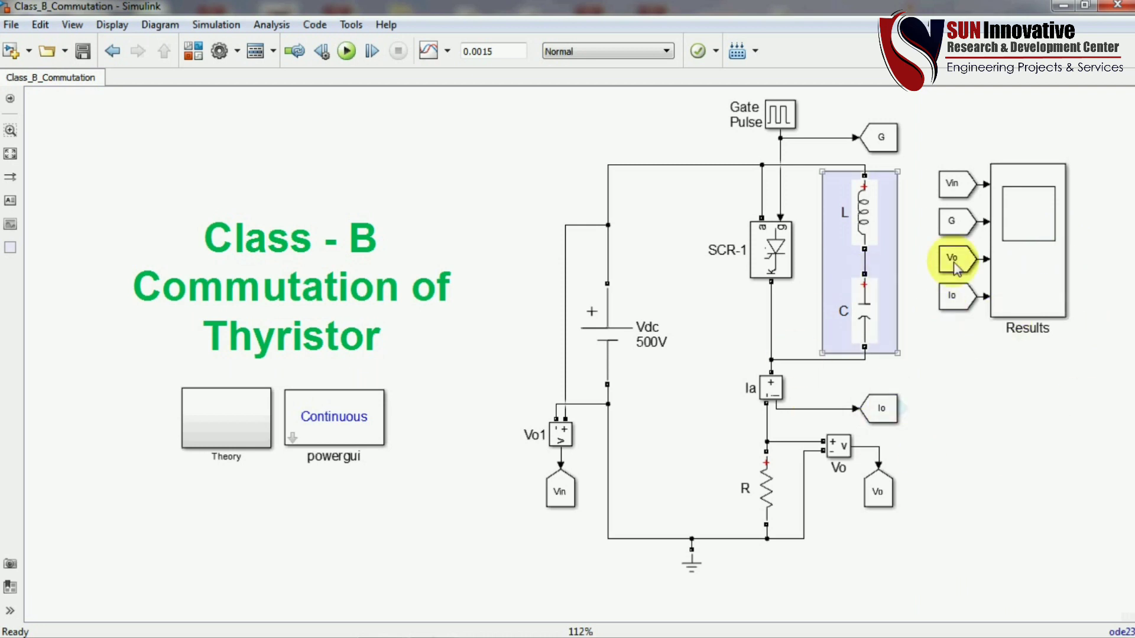
click(596, 359)
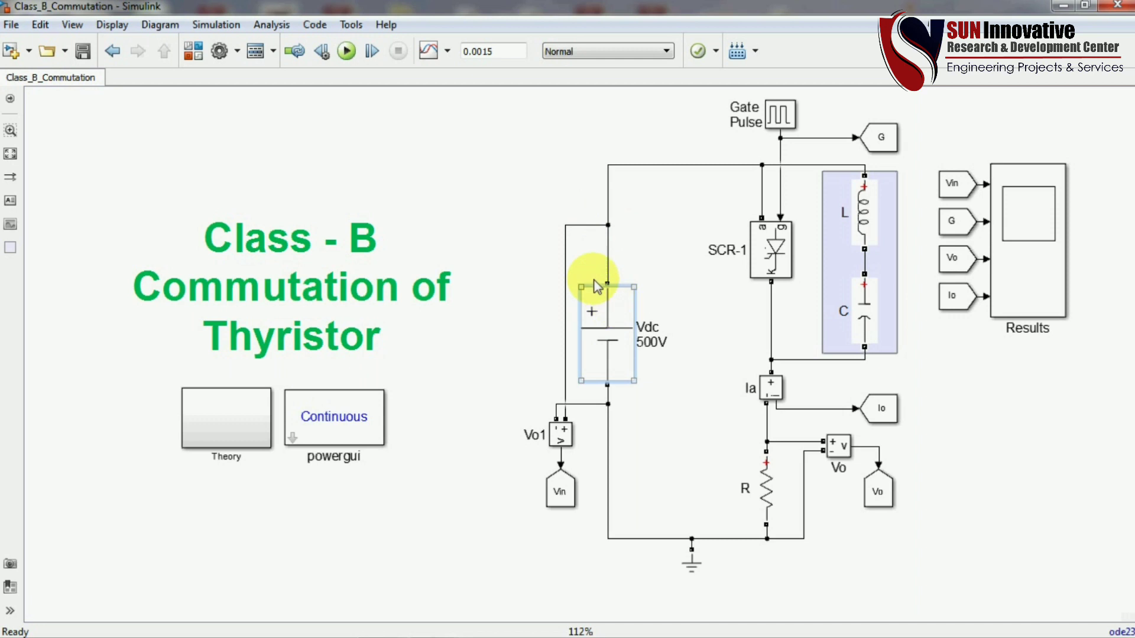
click(863, 196)
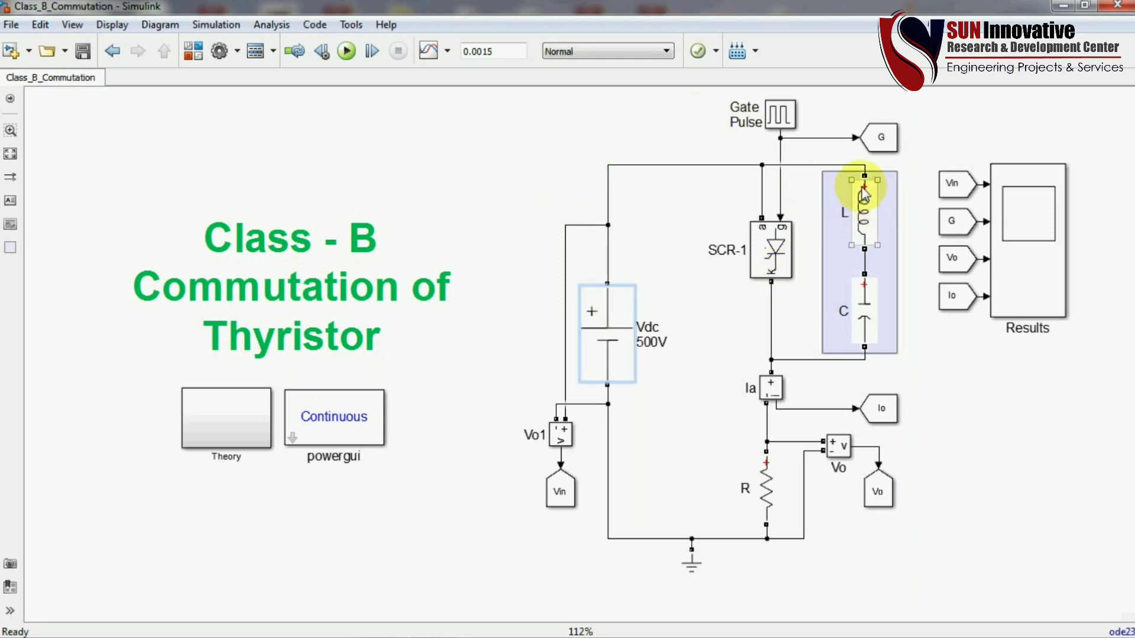
click(867, 207)
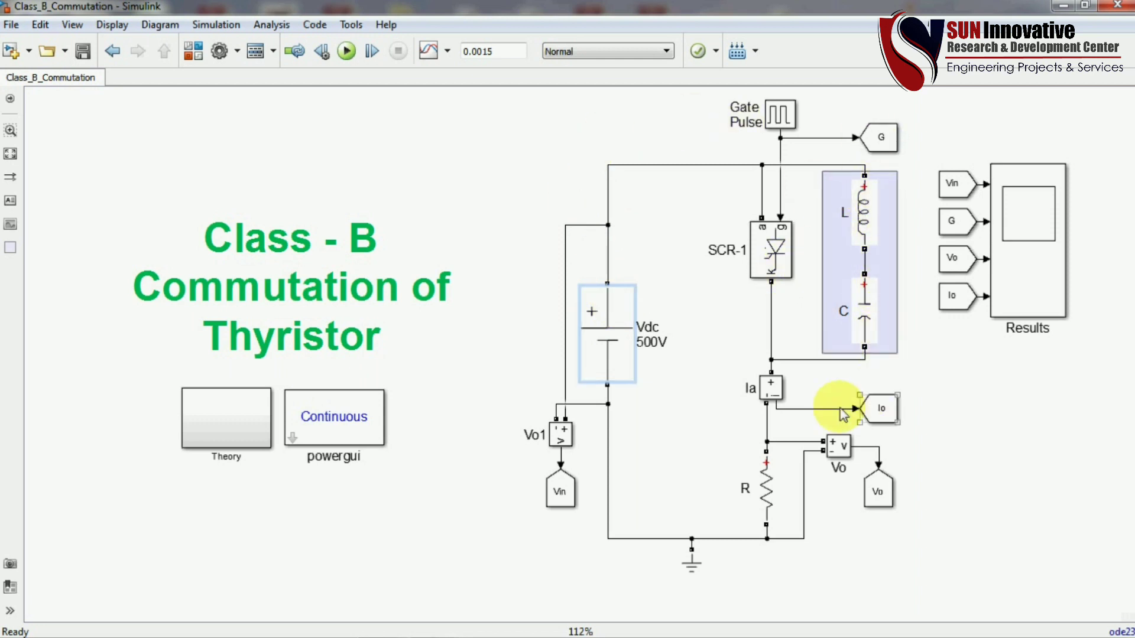
click(904, 328)
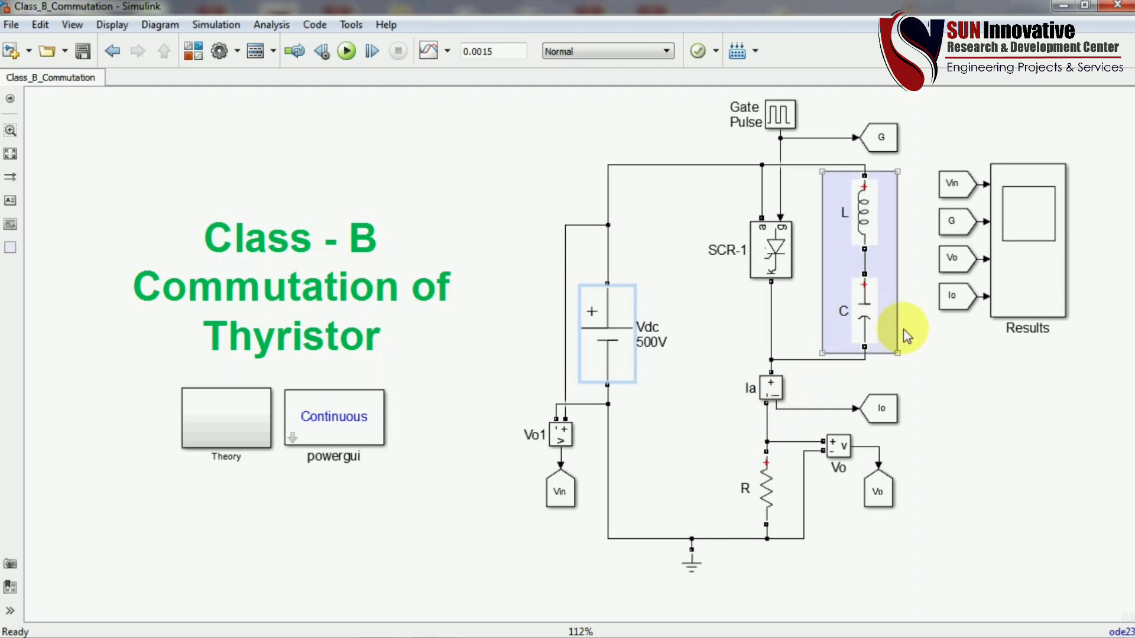
click(765, 490)
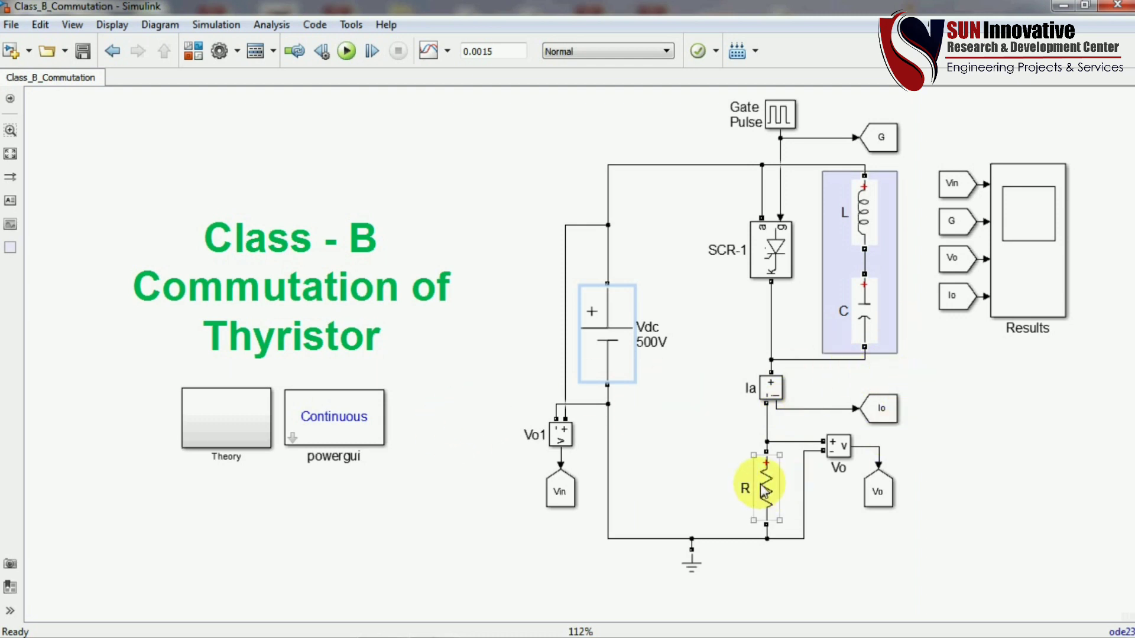
click(773, 238)
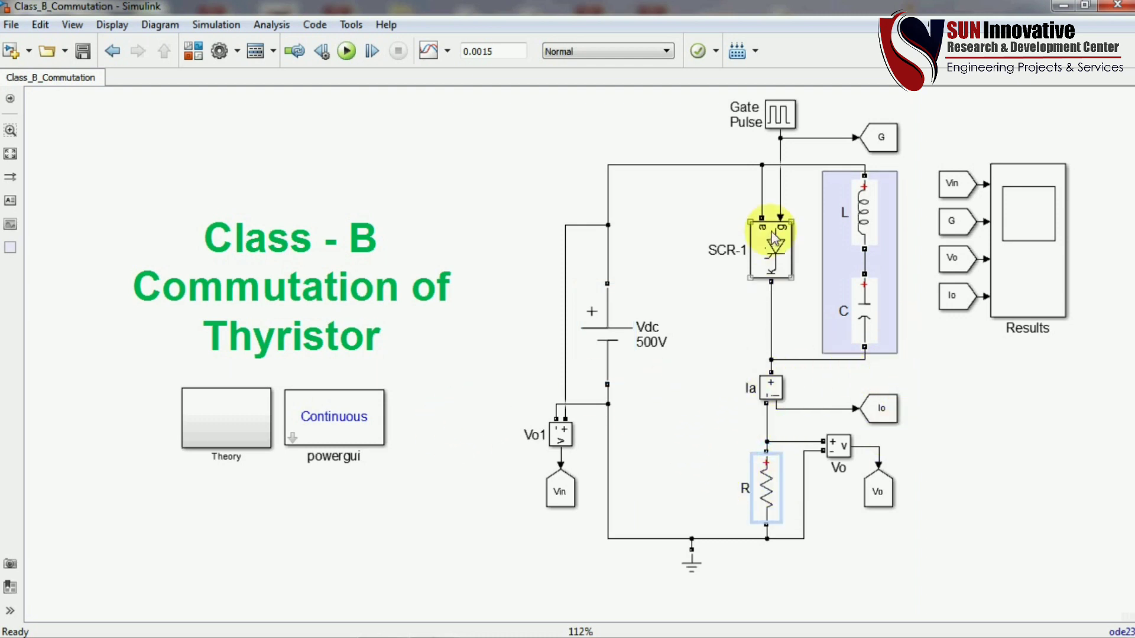
click(661, 443)
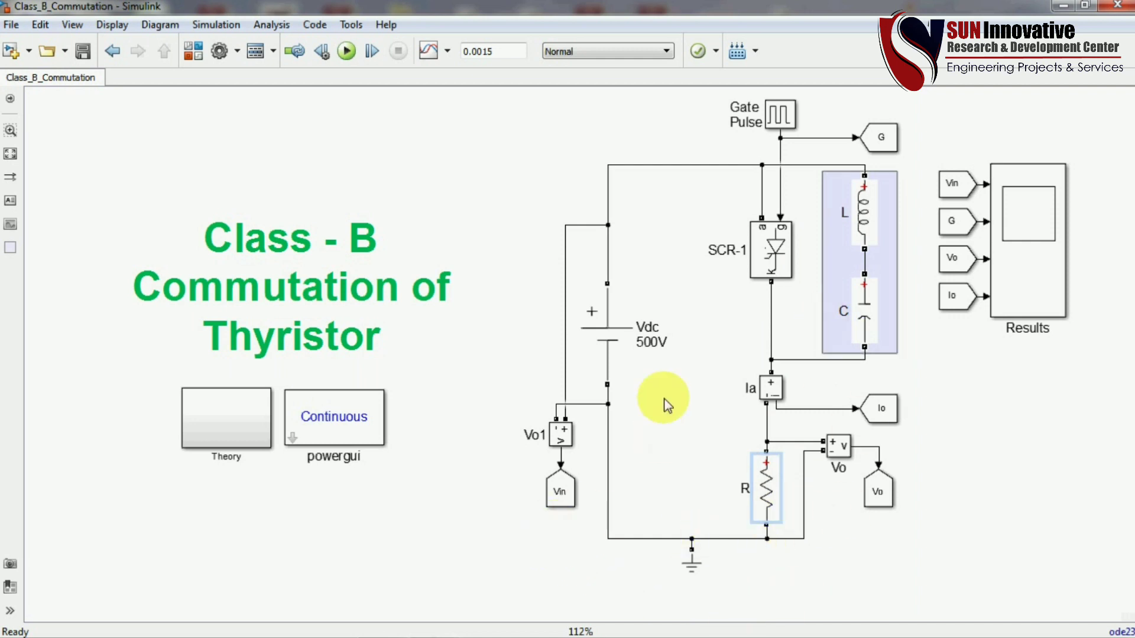
Examine the Gate Pulse generator and how the Vin, G, Vo and Io signal tags feed the Results scope
click(781, 116)
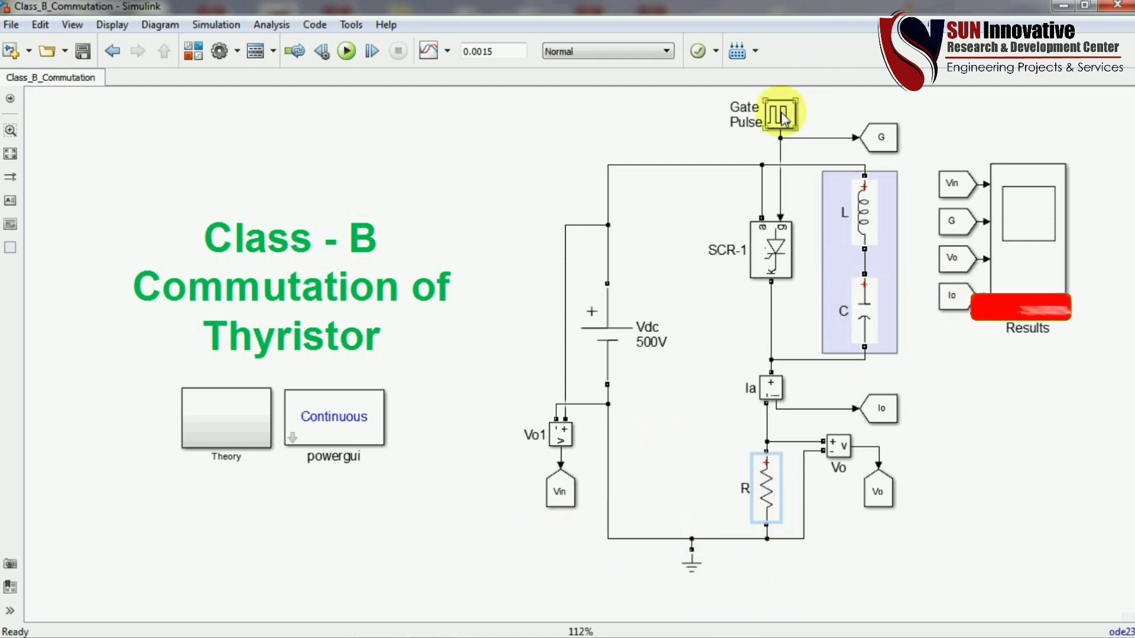
click(881, 140)
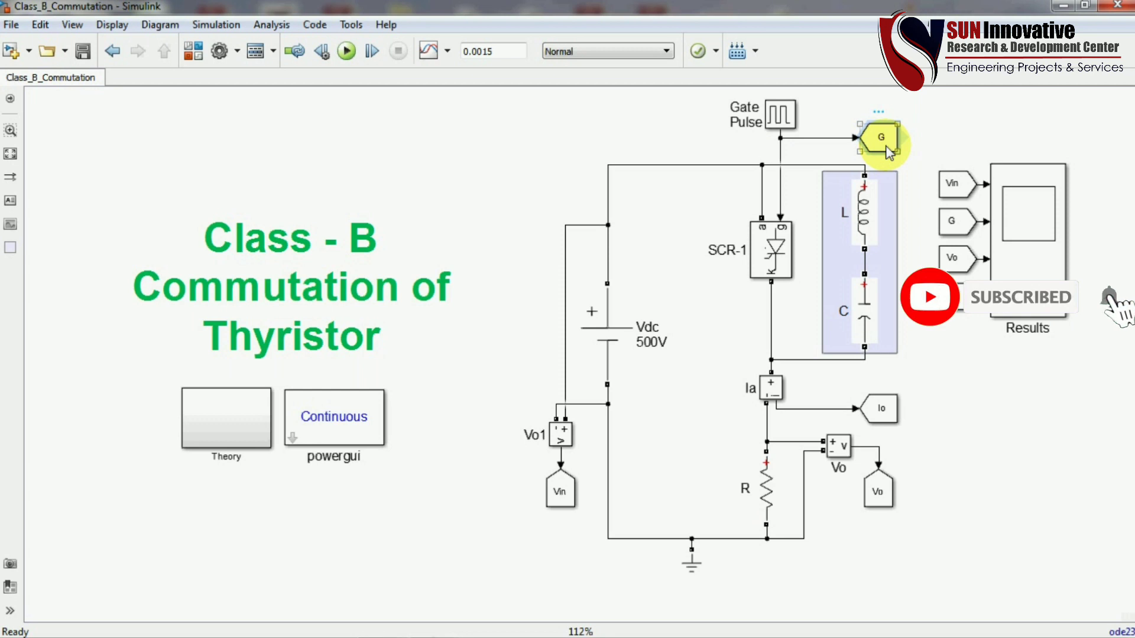
click(958, 195)
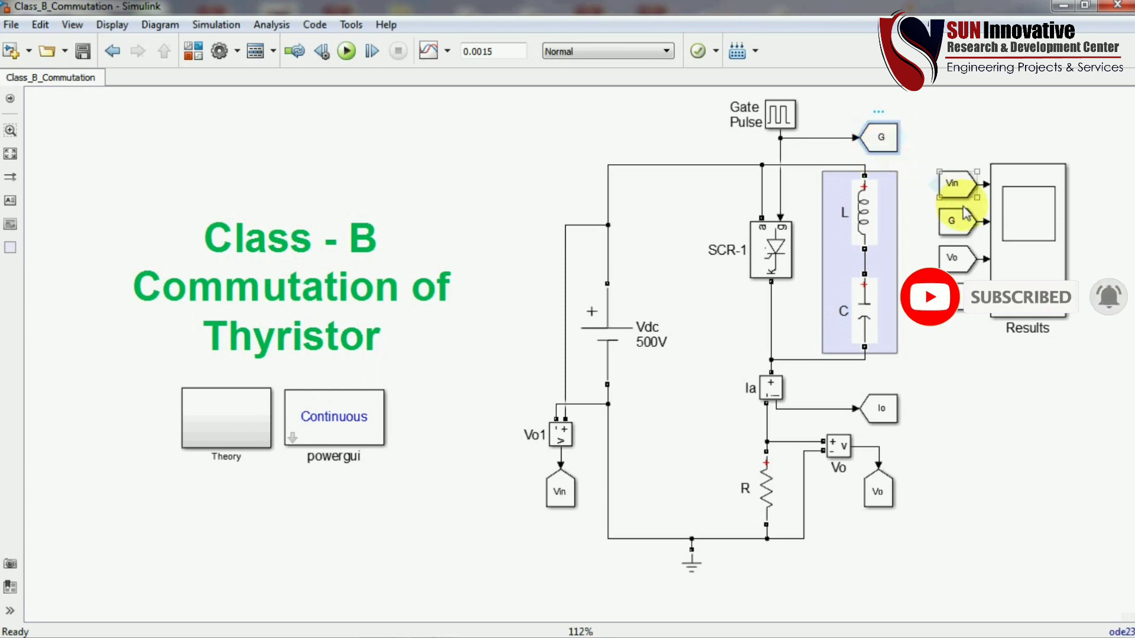
click(947, 218)
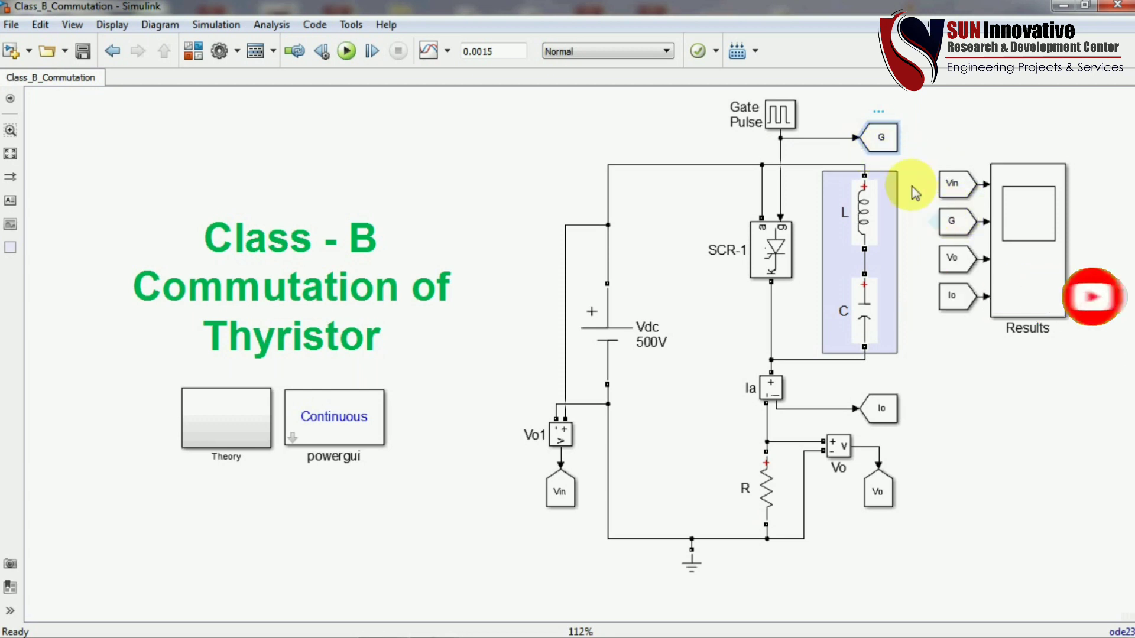
click(1008, 235)
click(953, 259)
click(953, 299)
click(879, 489)
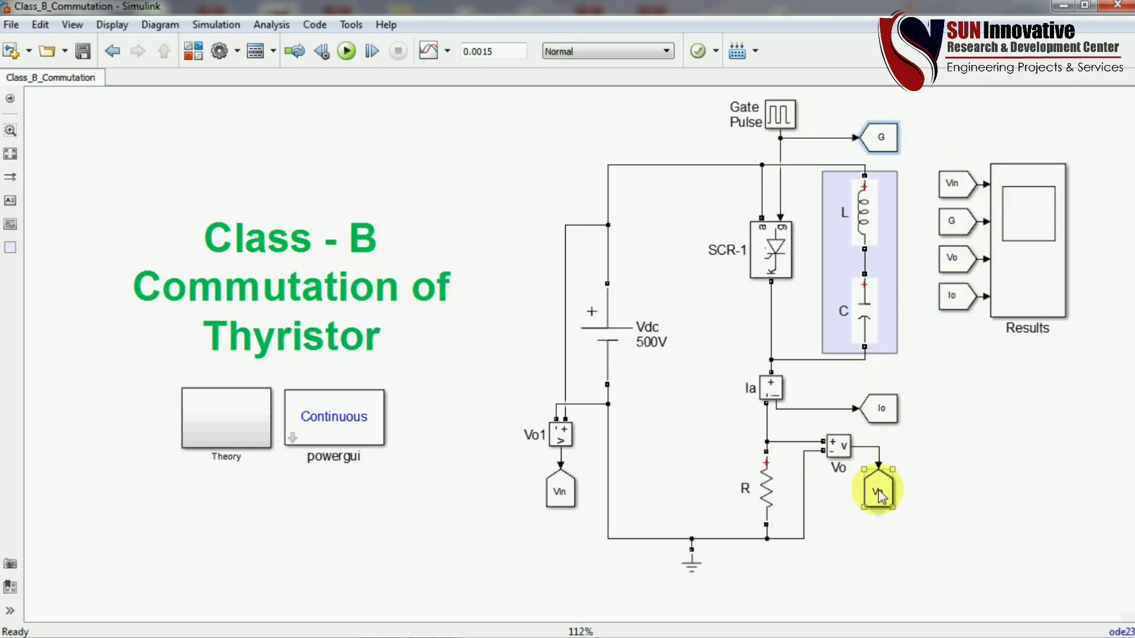
click(888, 422)
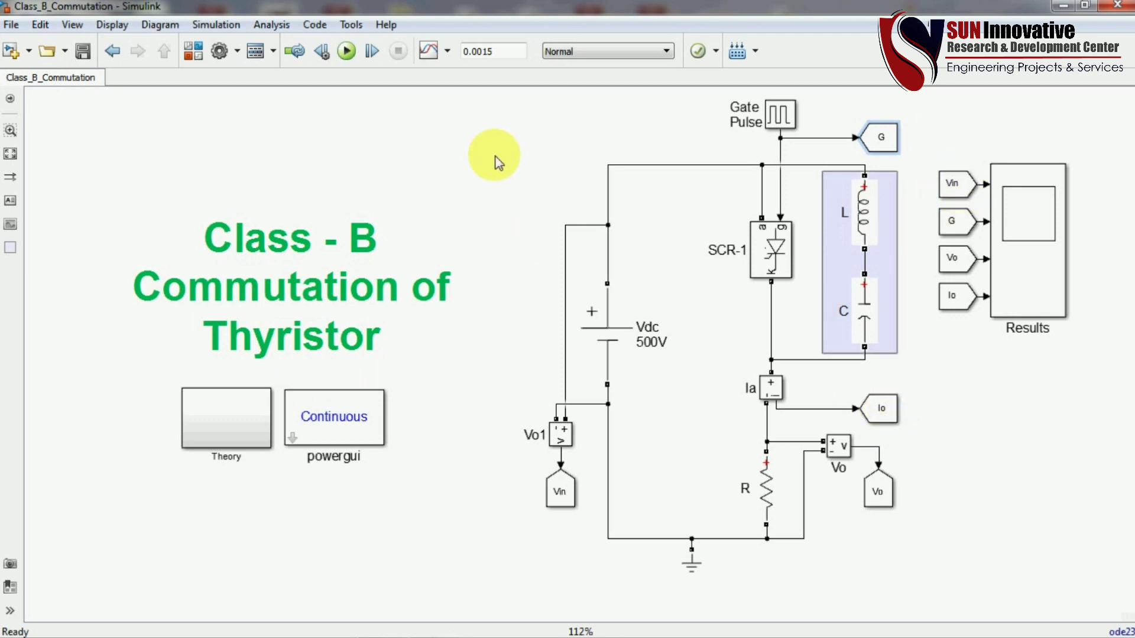
Run the simulation and examine the input voltage, gate pulse, output voltage and output current waveforms in the Results scope
click(347, 52)
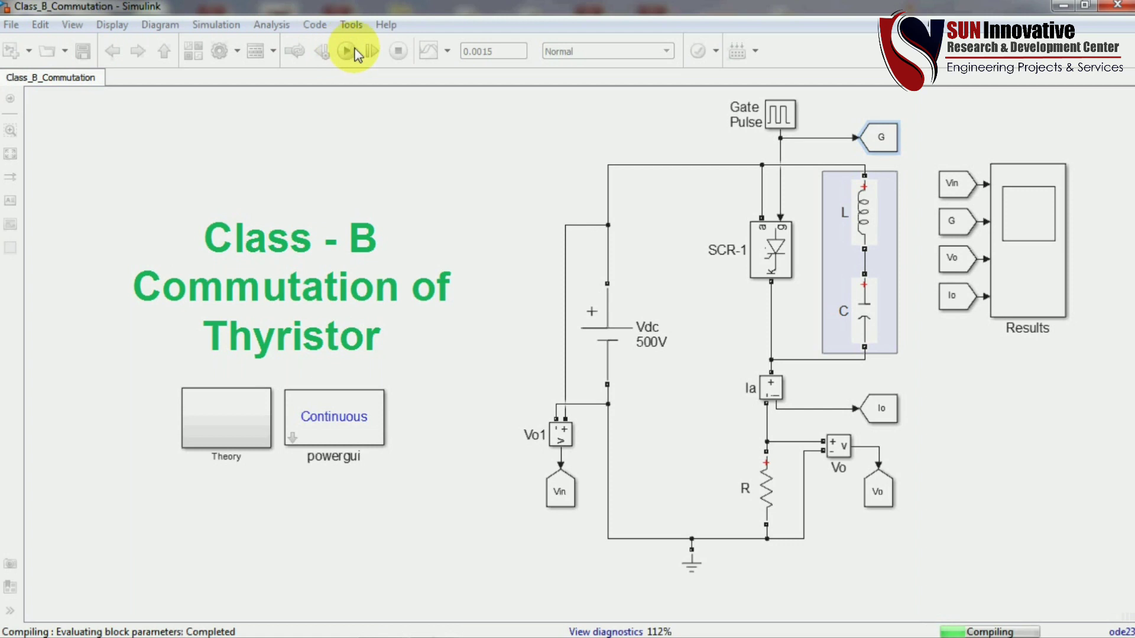
click(1030, 247)
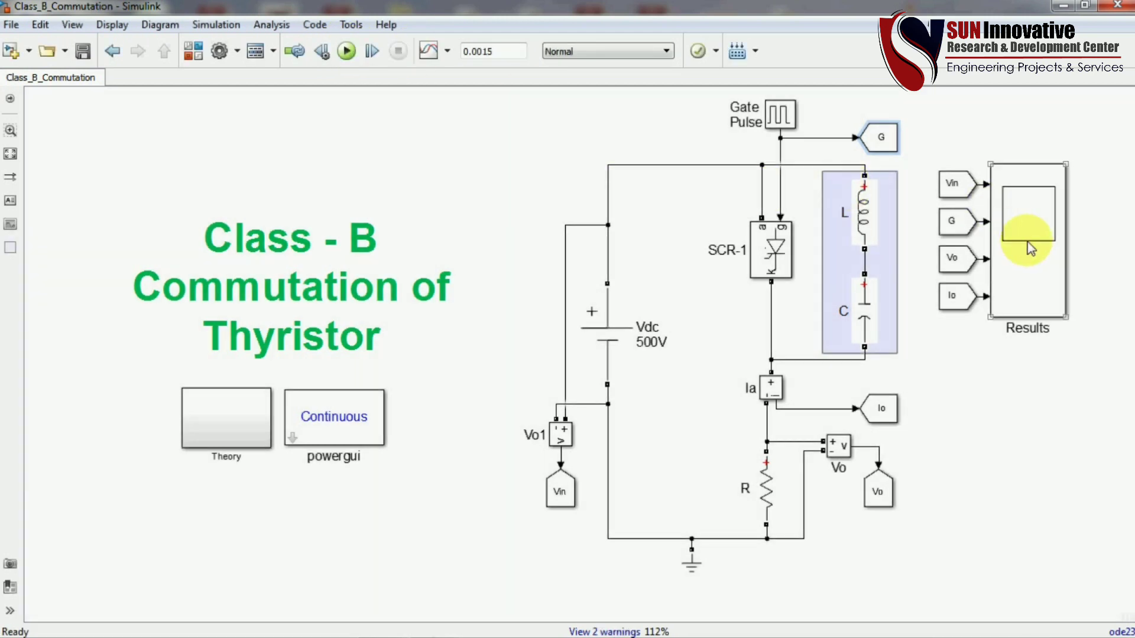
double_click(1031, 248)
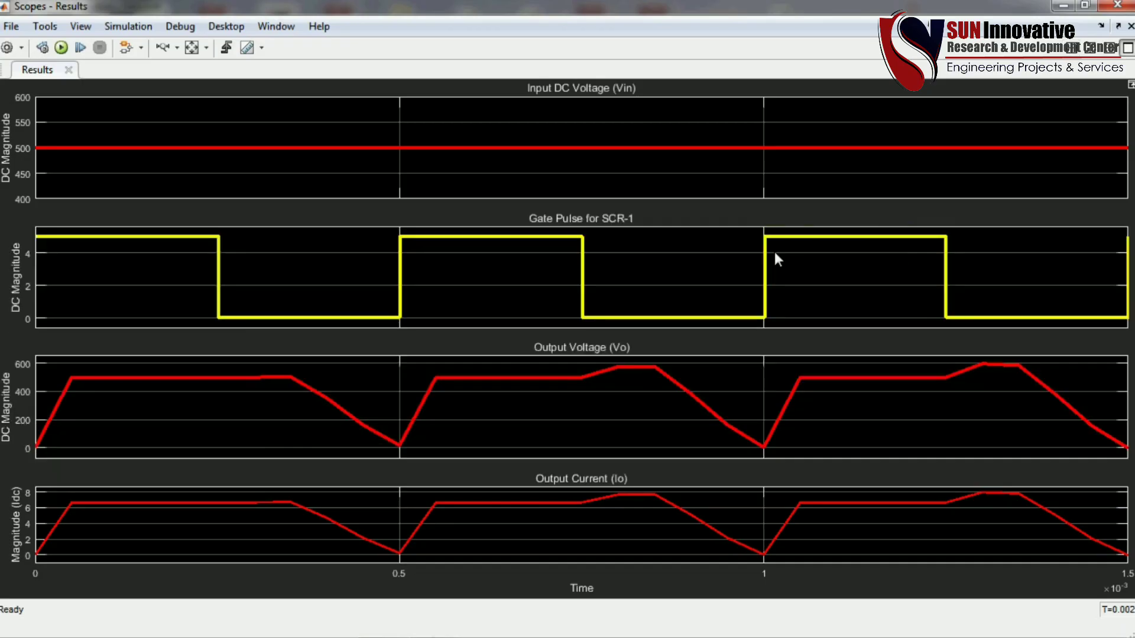
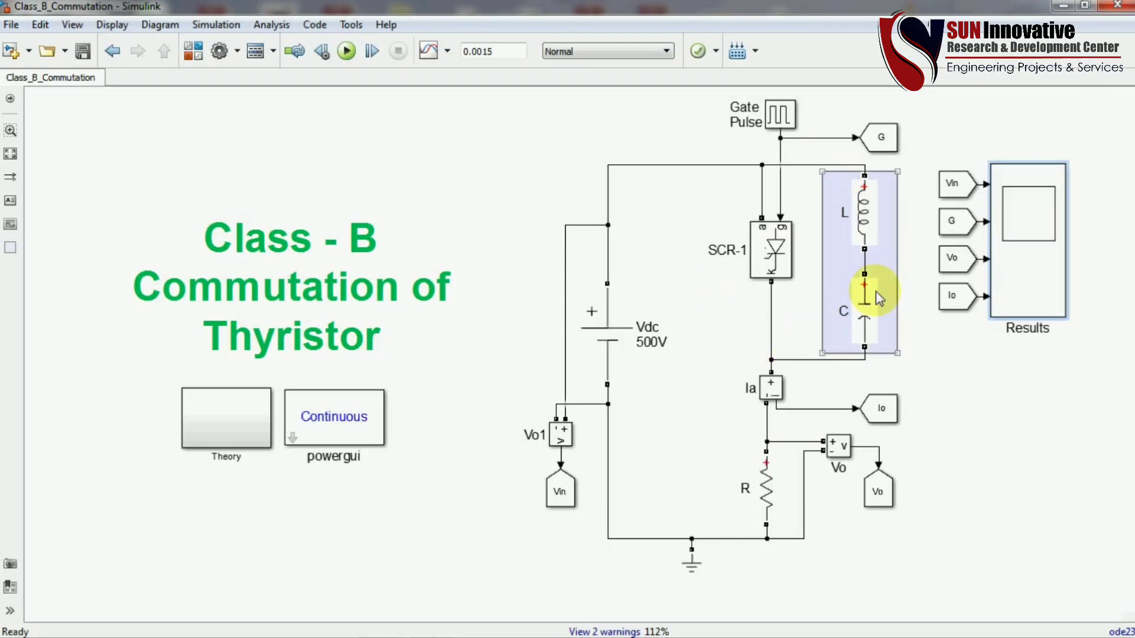
click(885, 303)
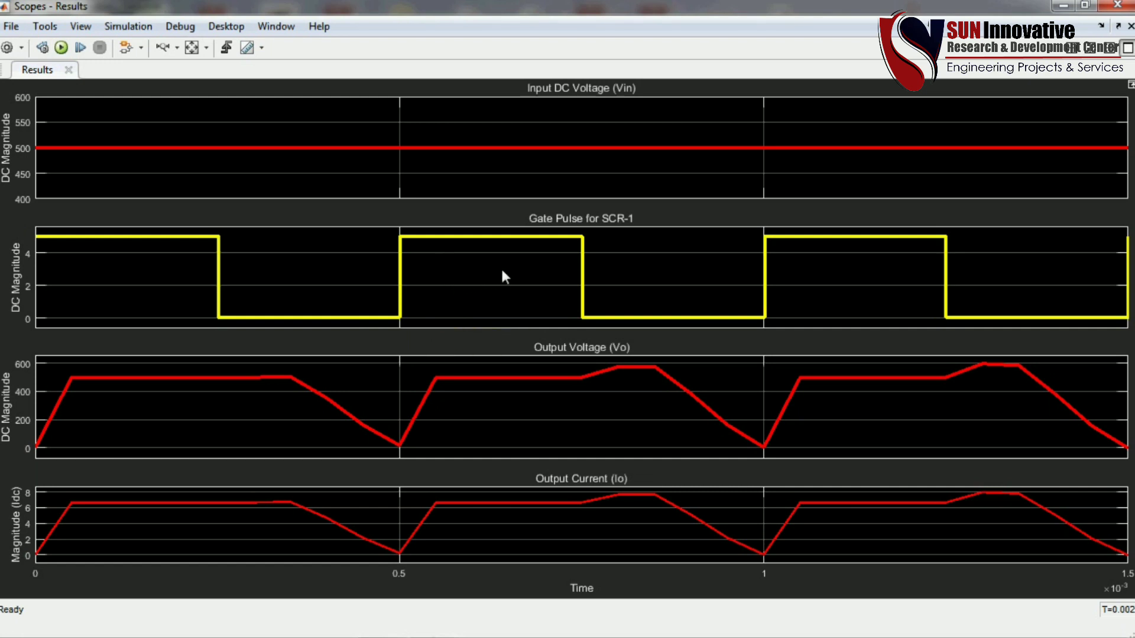
click(1126, 6)
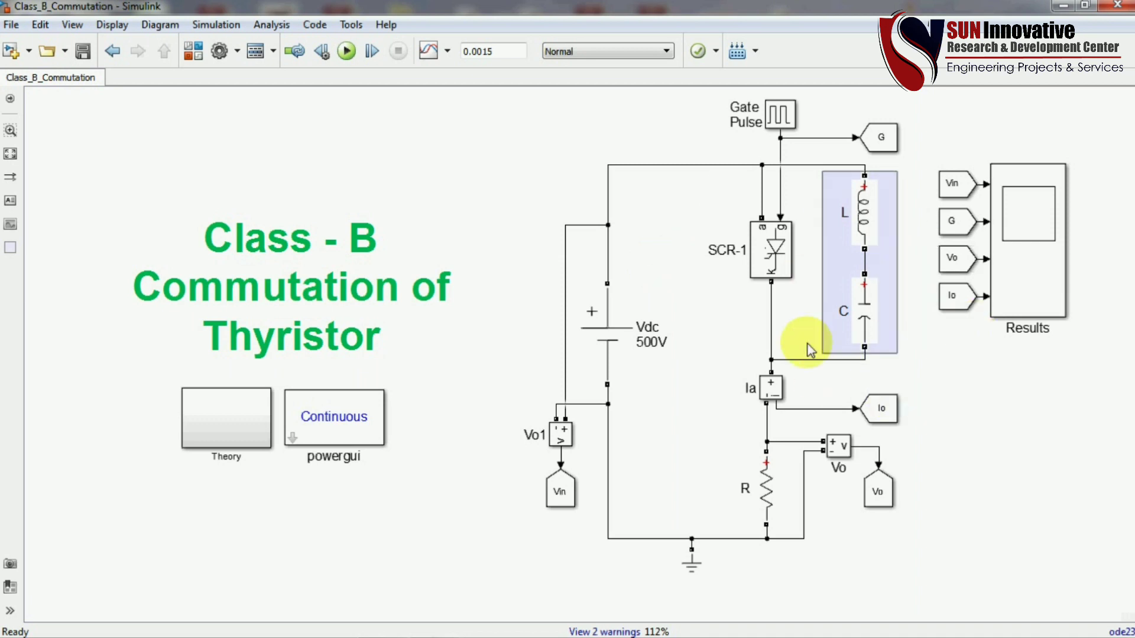
Trace the current paths from the Vdc source through SCR-1, the L-C branch and the load resistor R
click(863, 325)
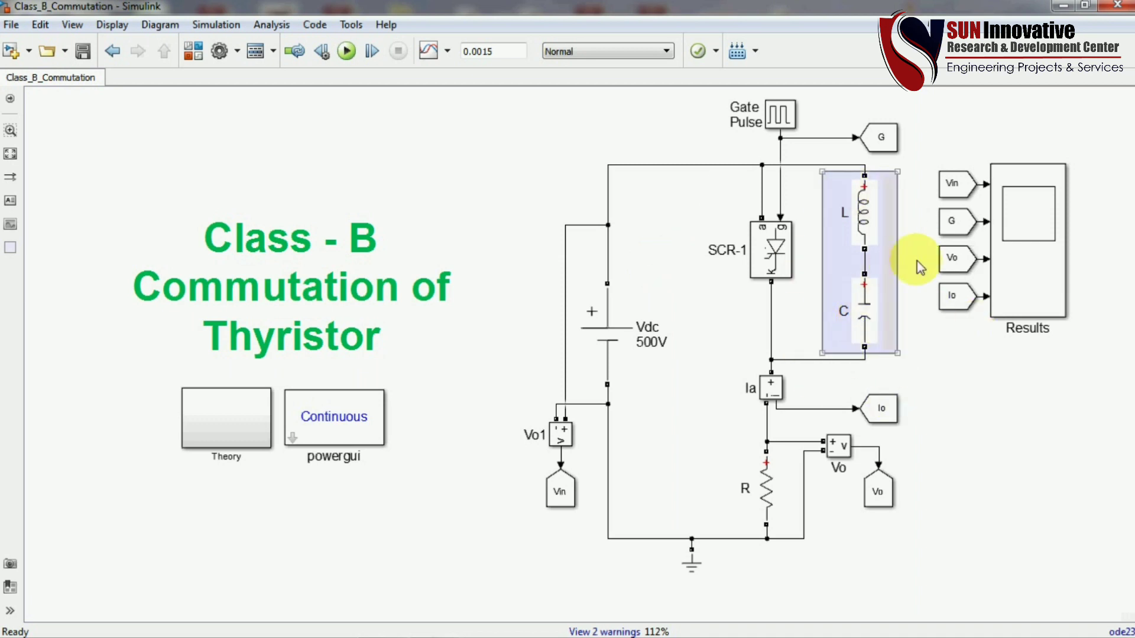
click(1035, 236)
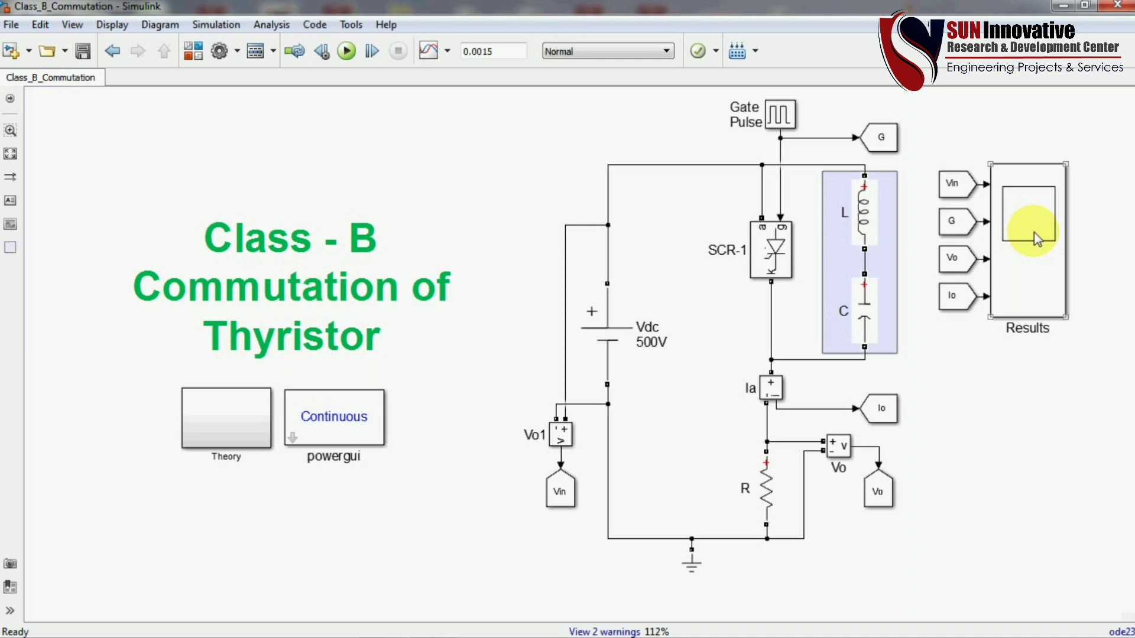
click(847, 170)
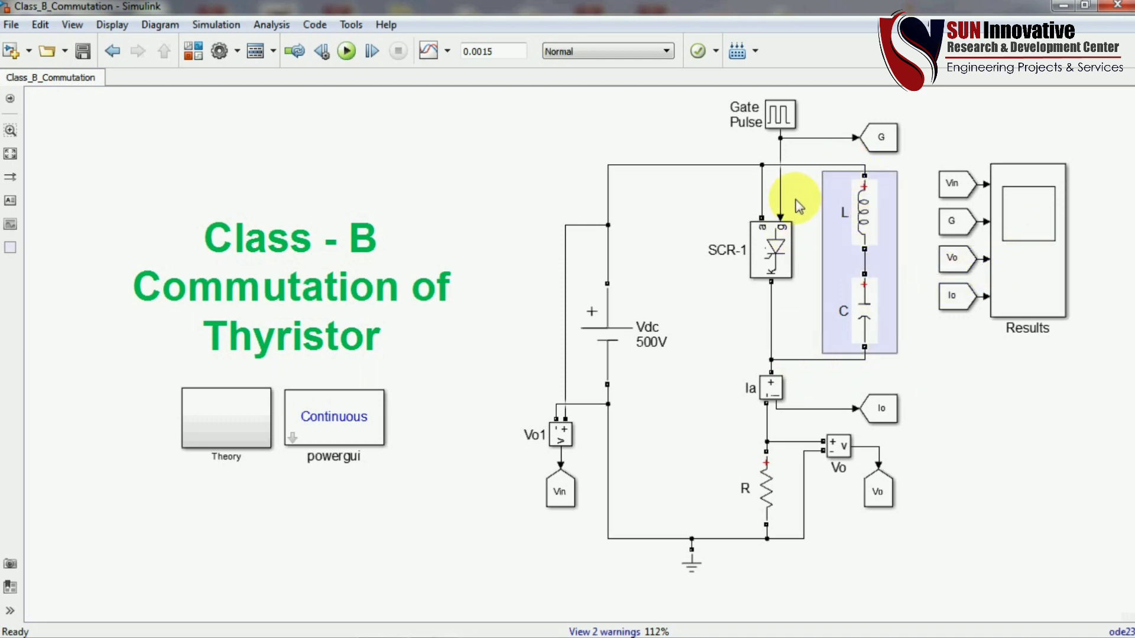
click(767, 276)
click(819, 286)
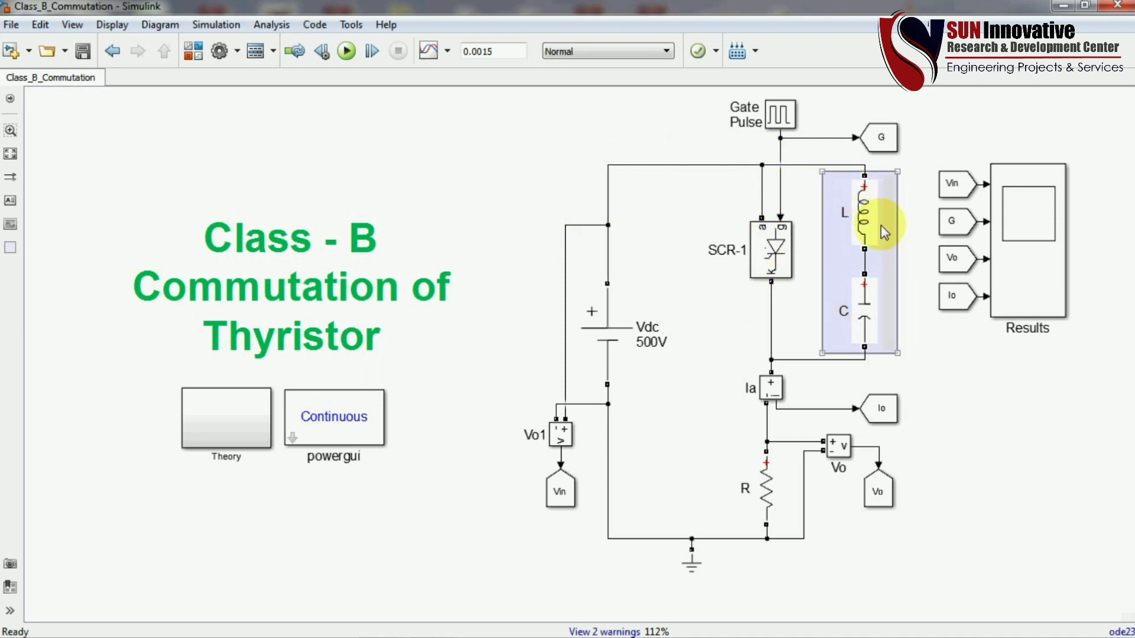
click(620, 299)
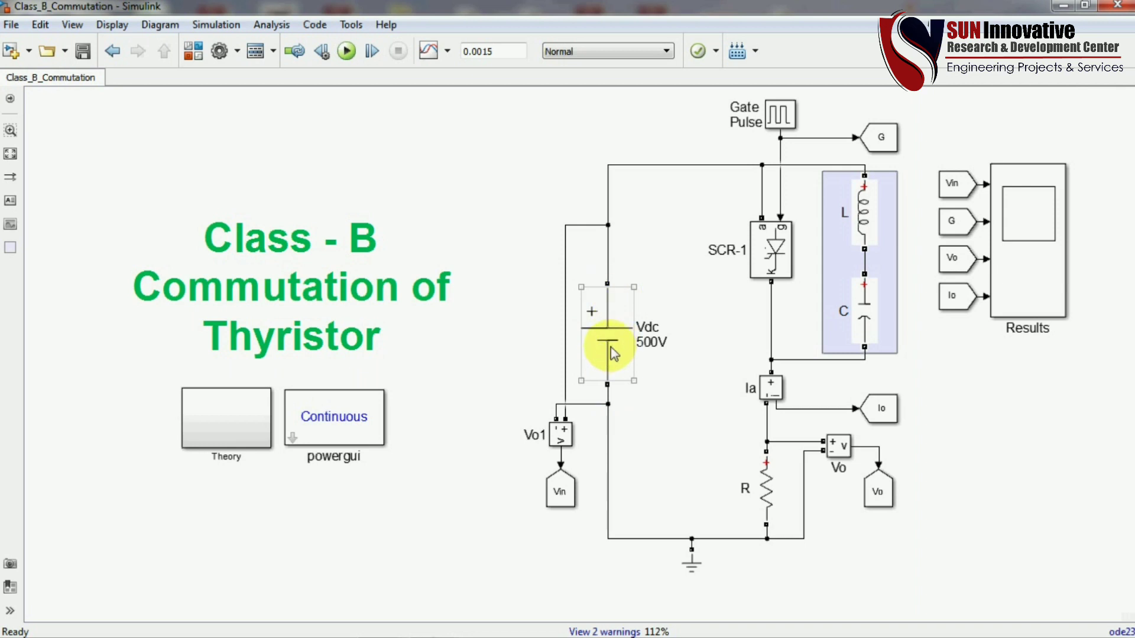
click(615, 220)
click(865, 236)
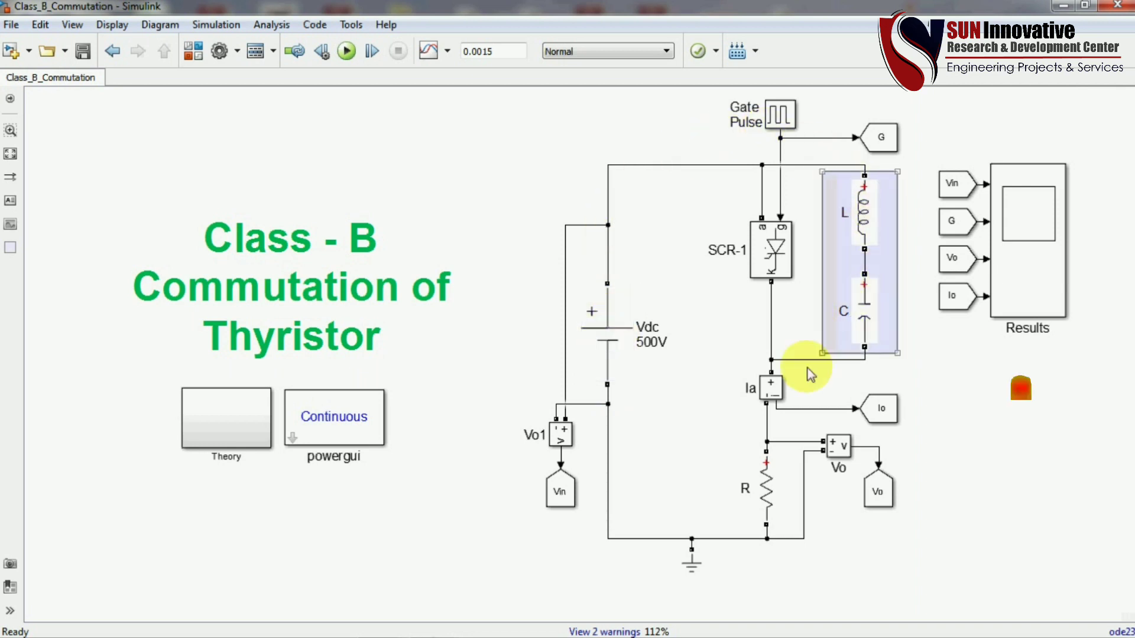
click(644, 443)
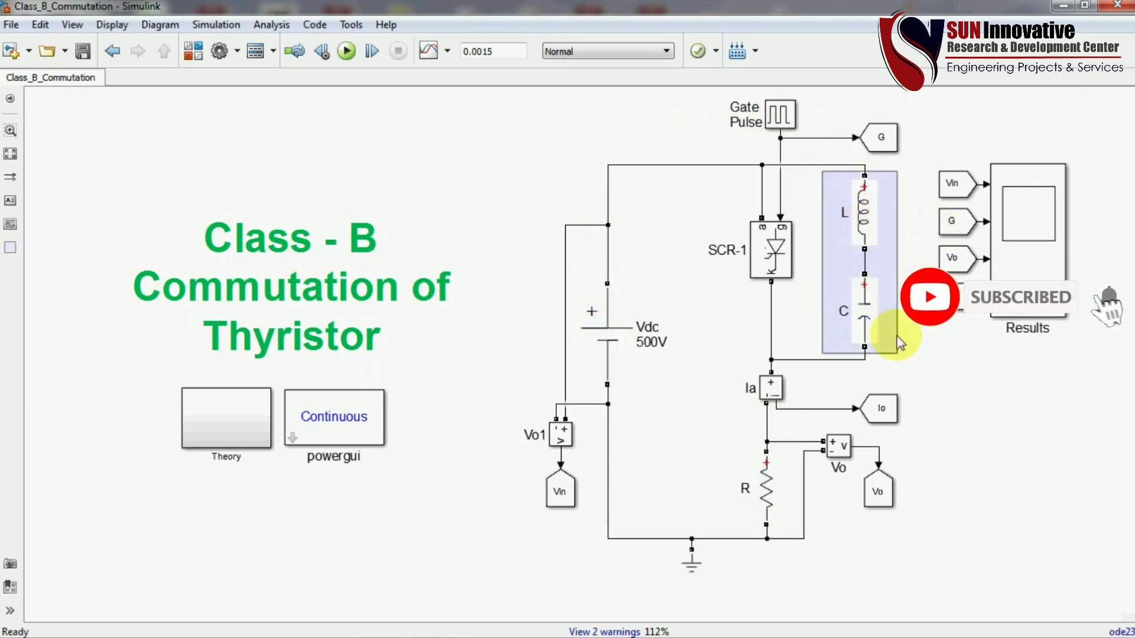
click(763, 499)
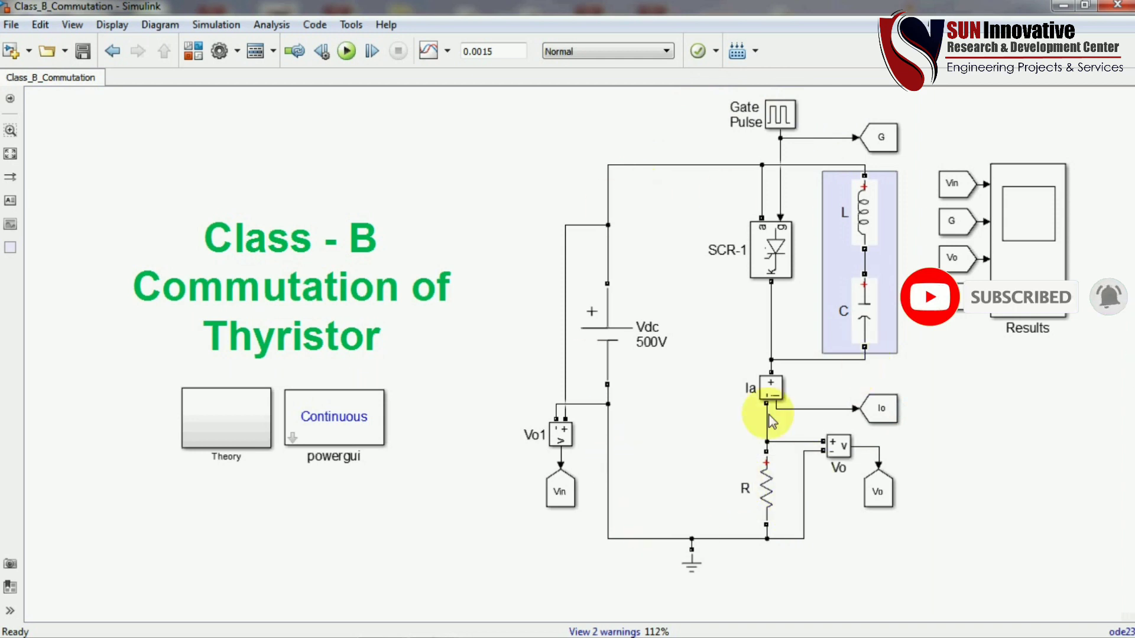
click(862, 215)
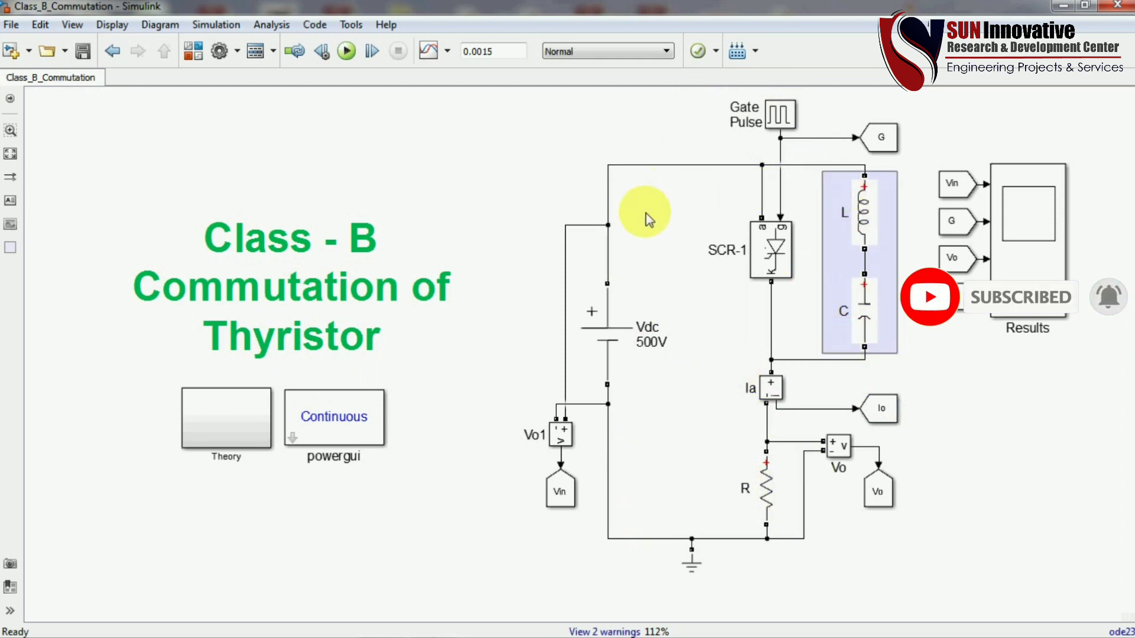
click(766, 520)
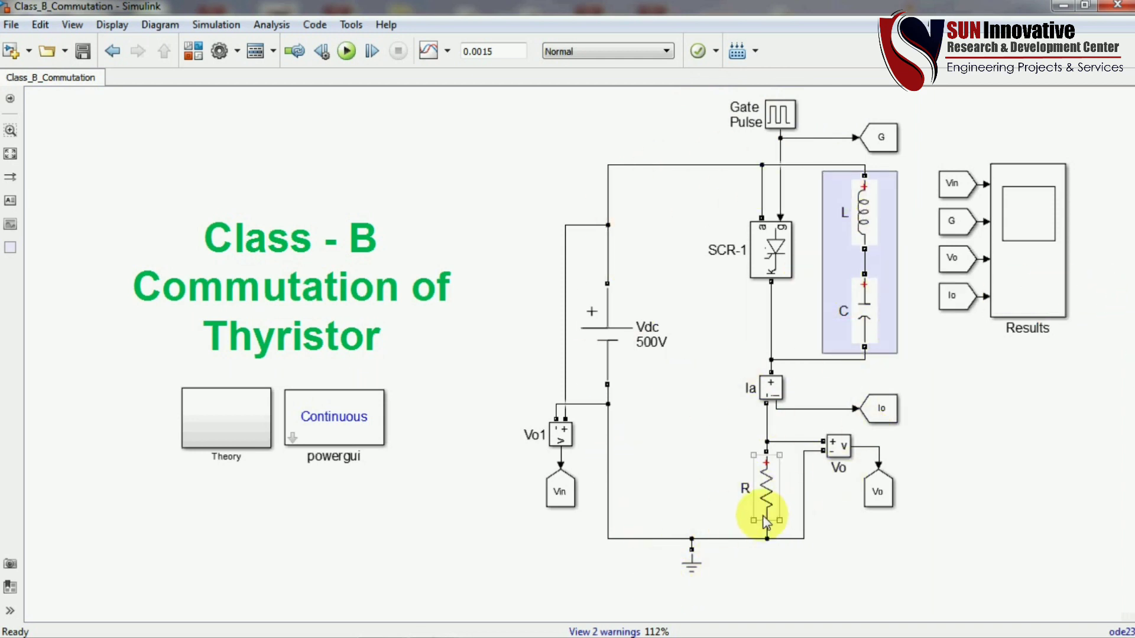
Reopen the Results scope to review the gate pulse, output voltage and output current waveforms, and close it
double_click(1032, 226)
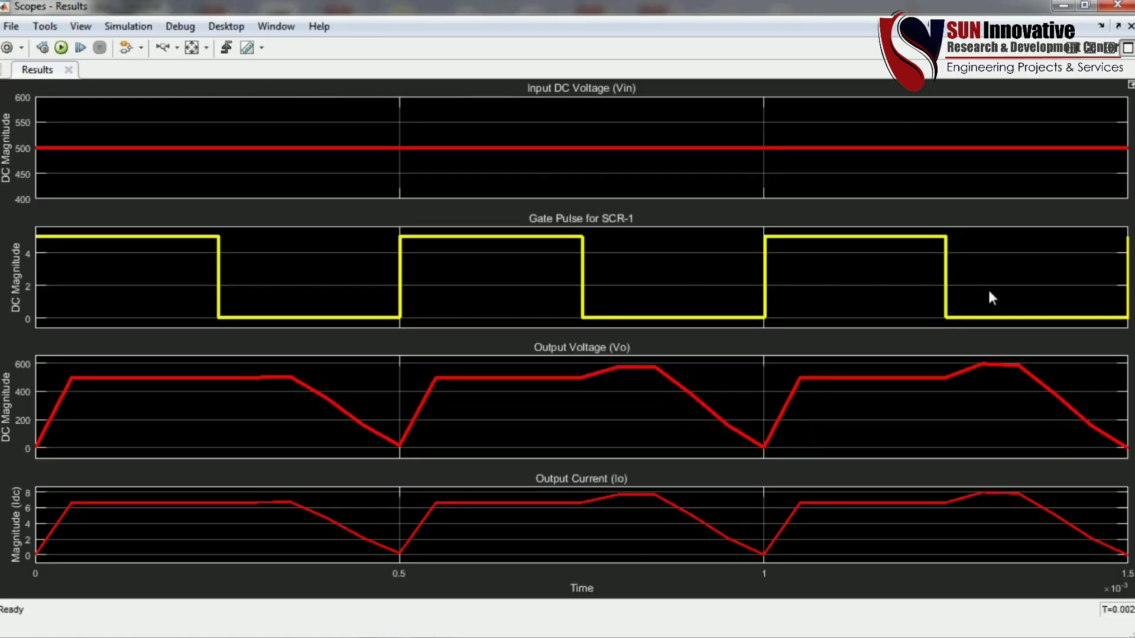
click(1118, 5)
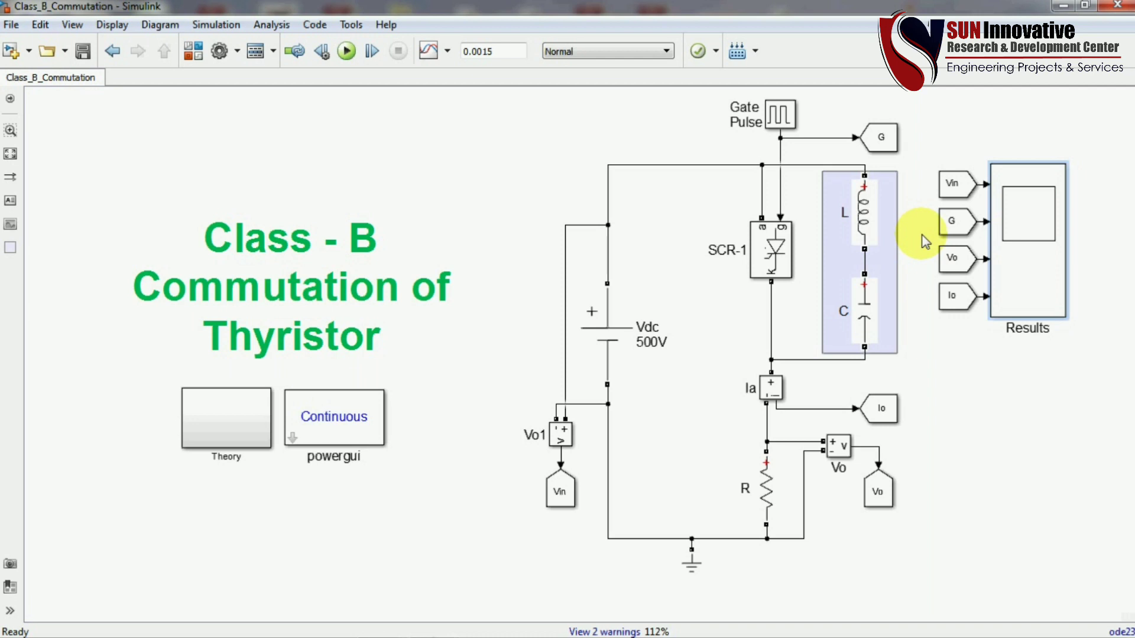
click(883, 227)
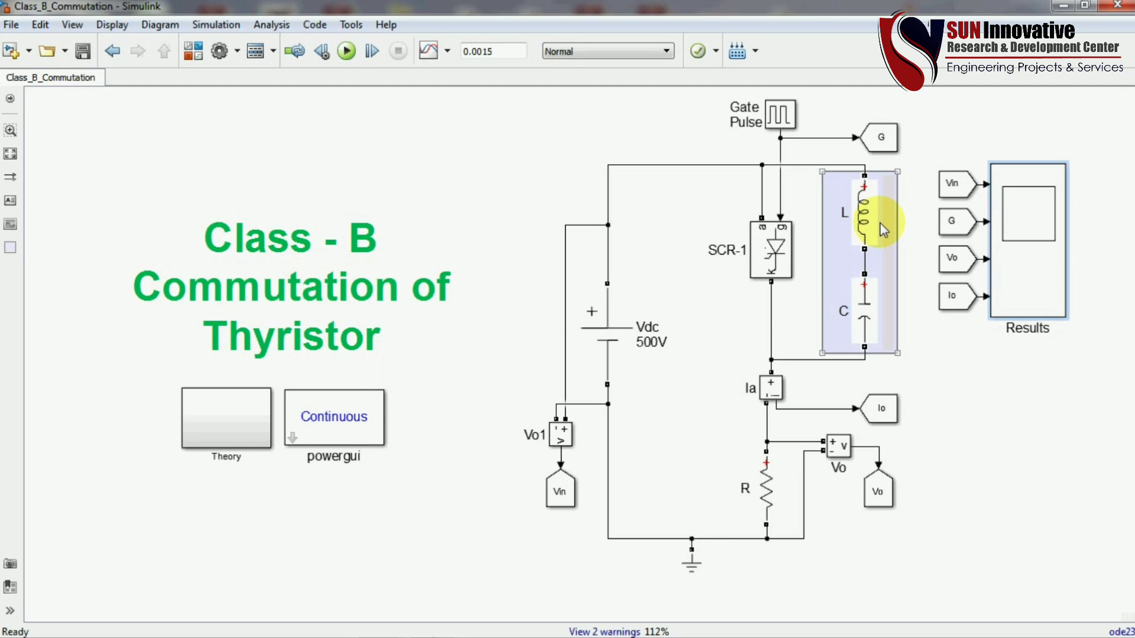
mouse_move(471, 627)
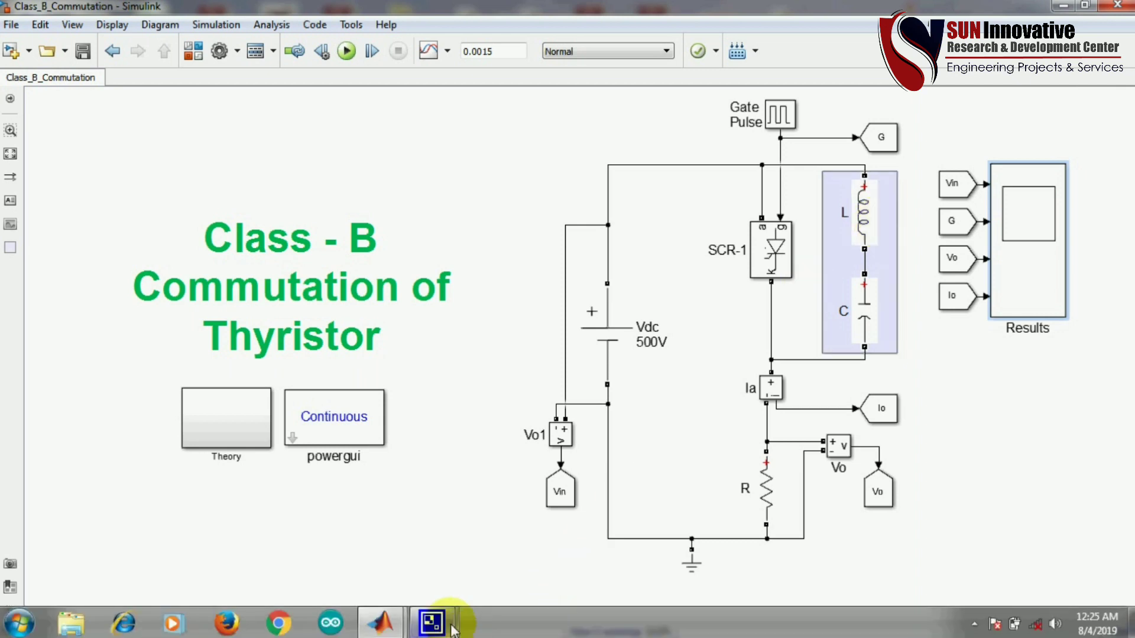
click(374, 552)
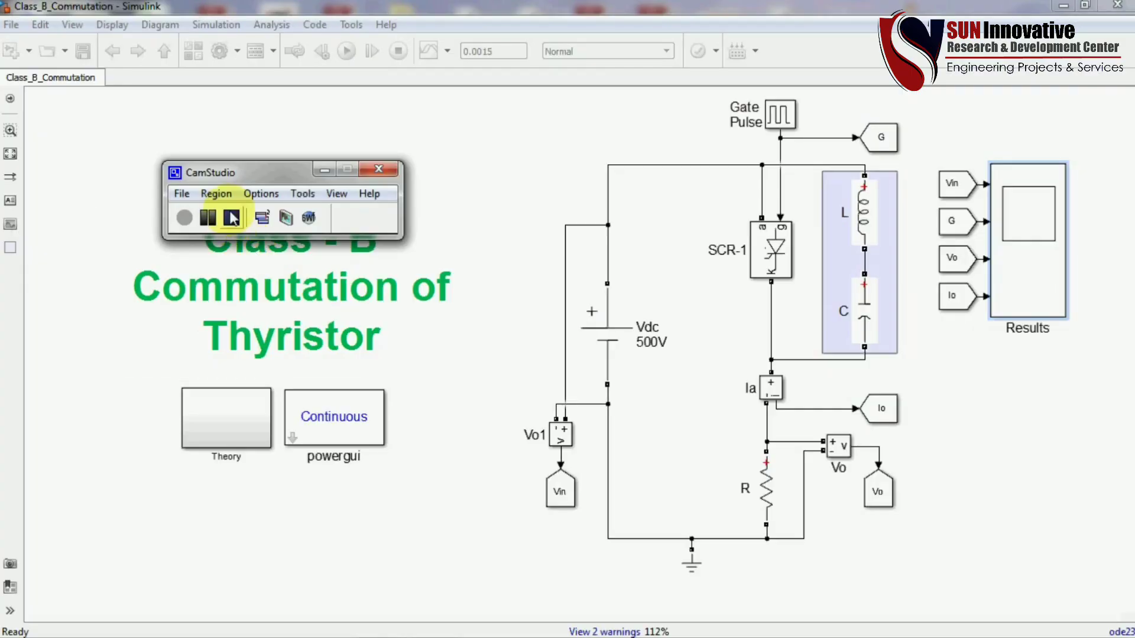